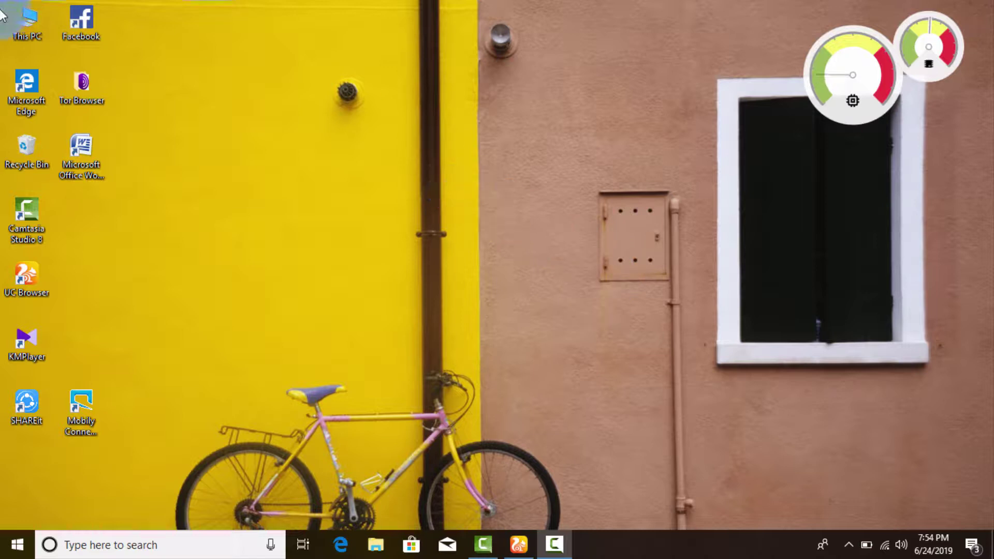
Open the Windows list of installed apps from This PC, look through it, and close both windows
{"action": "double_click", "coordinate": [24, 17]}
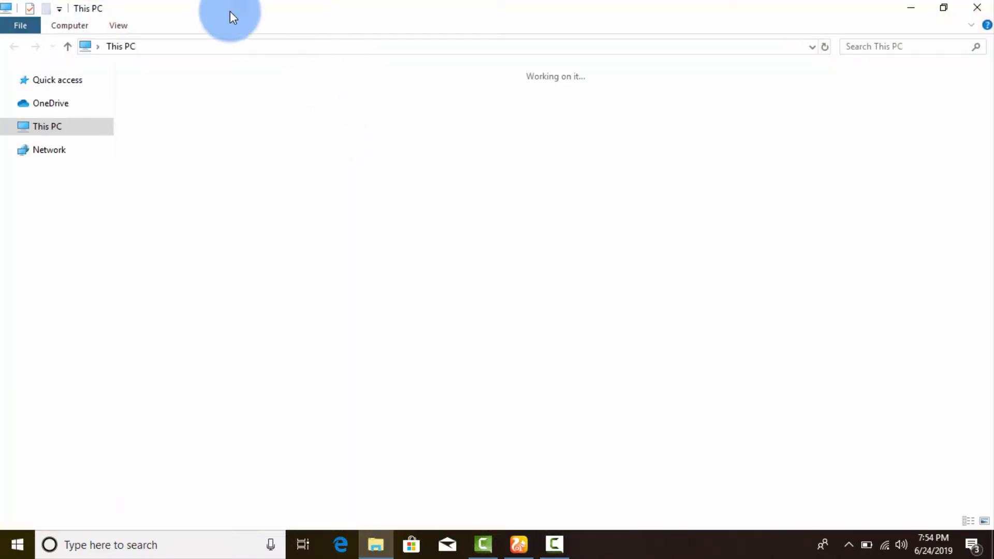
{"action": "left_click", "coordinate": [54, 29]}
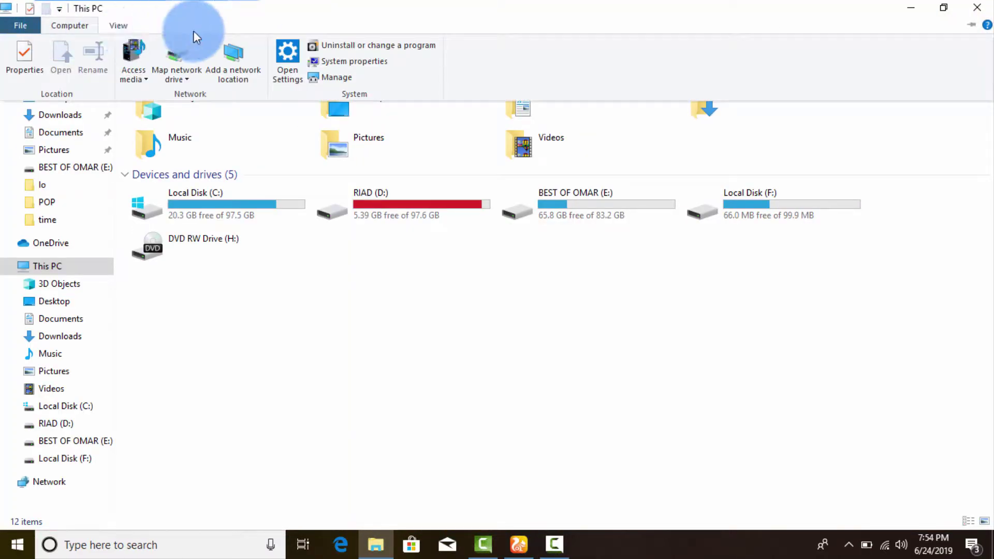
{"action": "left_click", "coordinate": [375, 46]}
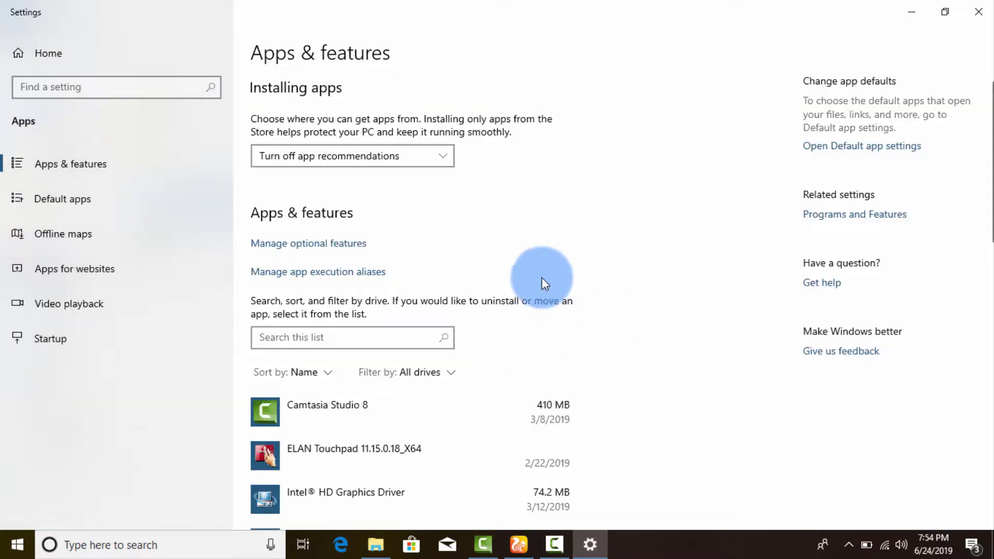
{"action": "scroll", "coordinate": [580, 409], "scroll_direction": "down", "scroll_amount": 5}
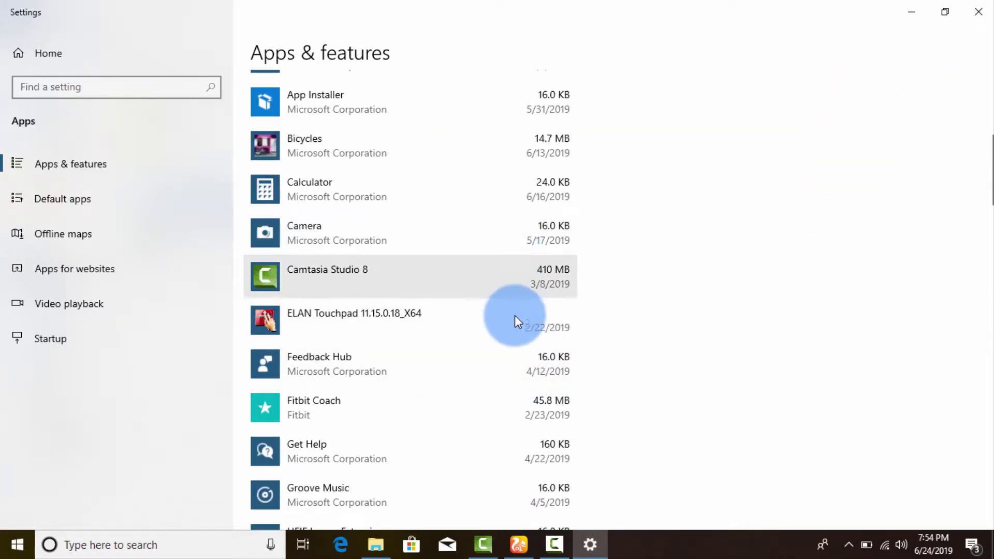
{"action": "left_click", "coordinate": [978, 7]}
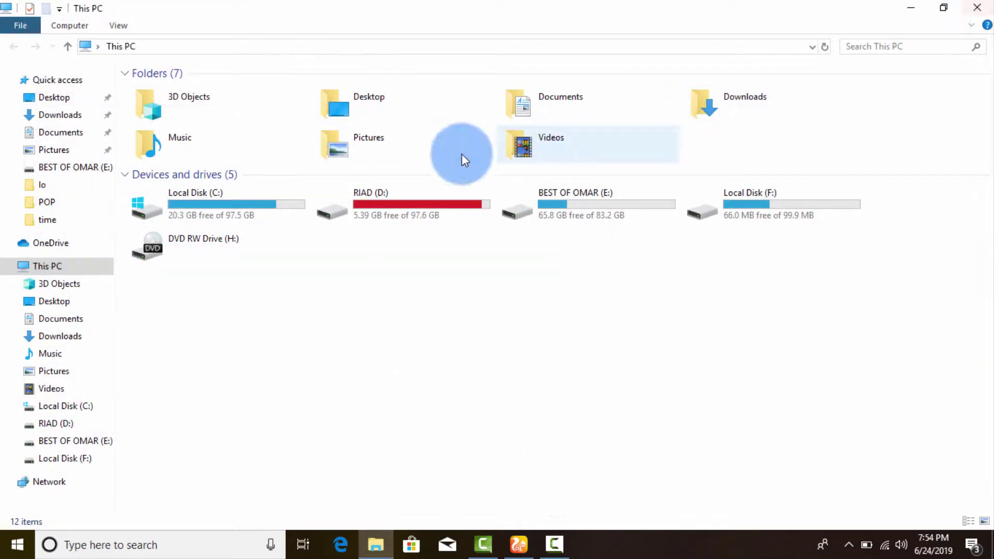
{"action": "left_click", "coordinate": [979, 7]}
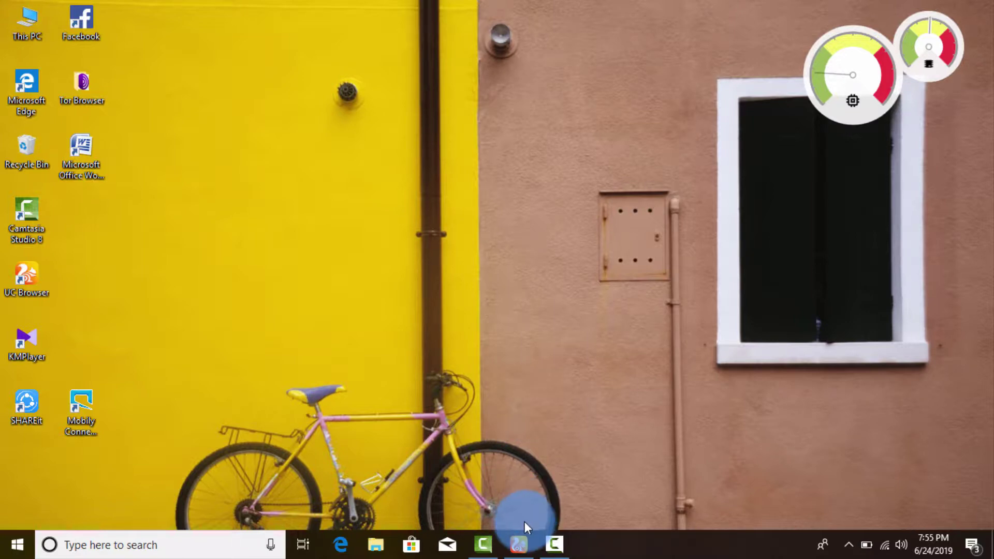
Switch to UC Browser and search Google for "iobit uninstaller"
{"action": "mouse_move", "coordinate": [519, 538]}
{"action": "mouse_move", "coordinate": [520, 506]}
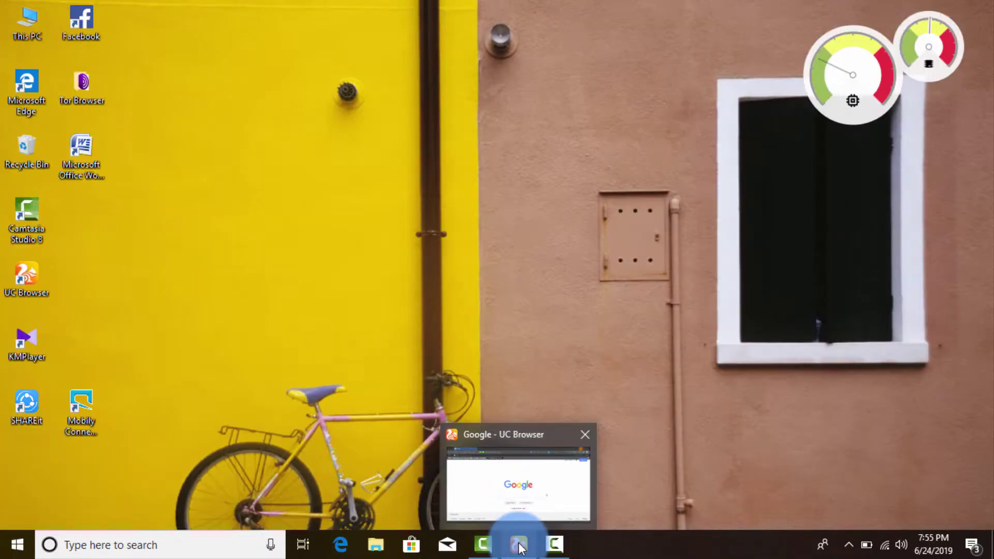
{"action": "left_click", "coordinate": [518, 544]}
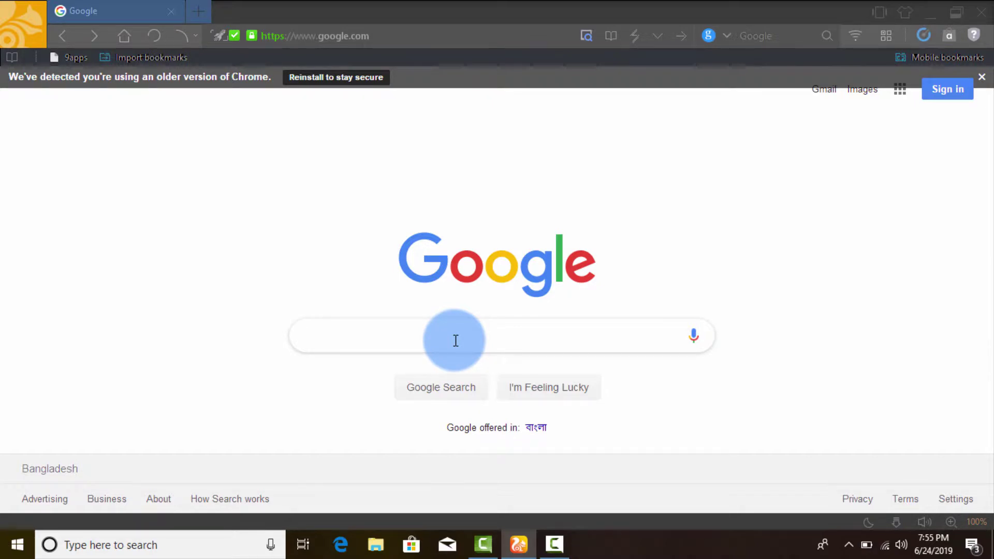
{"action": "type", "text": "IOBI"}
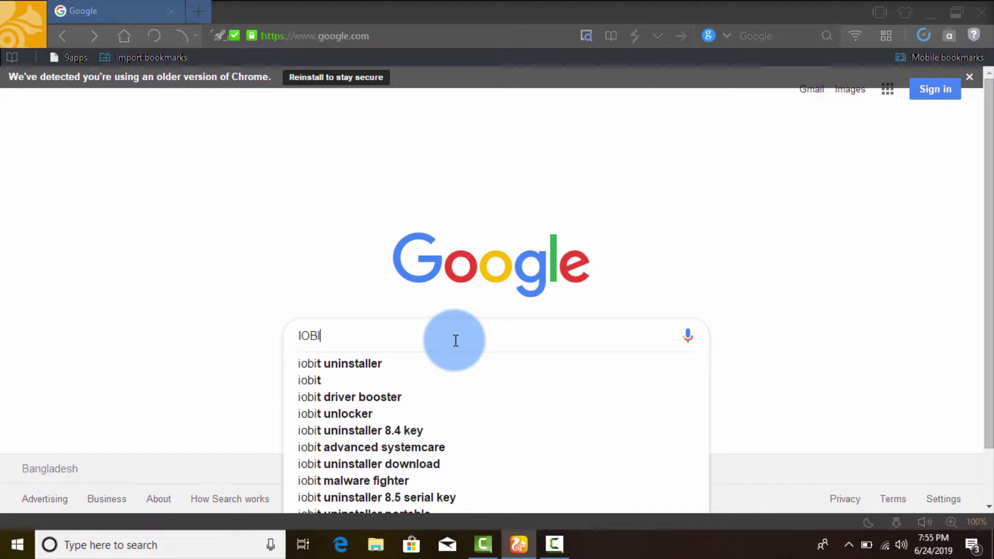
{"action": "type", "text": "T"}
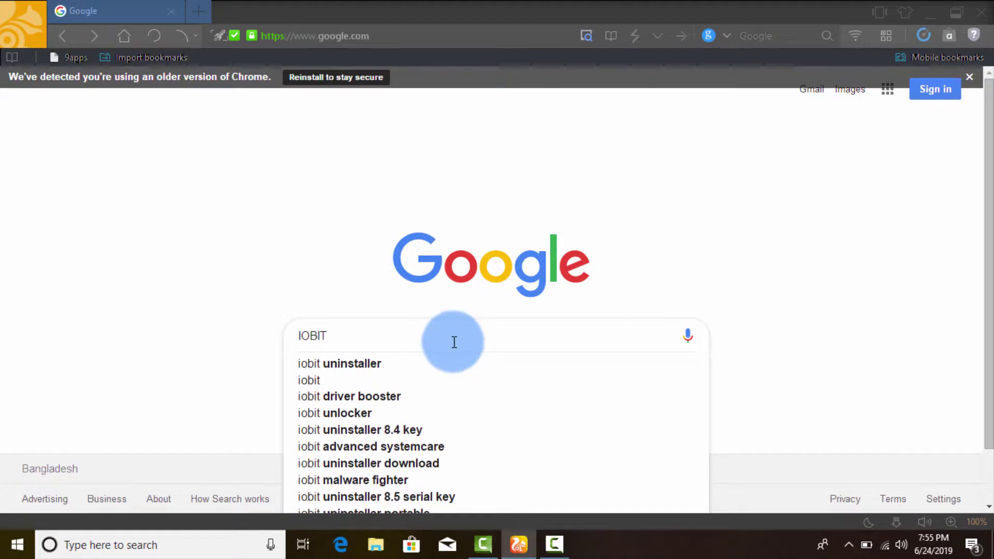
{"action": "left_click", "coordinate": [416, 361]}
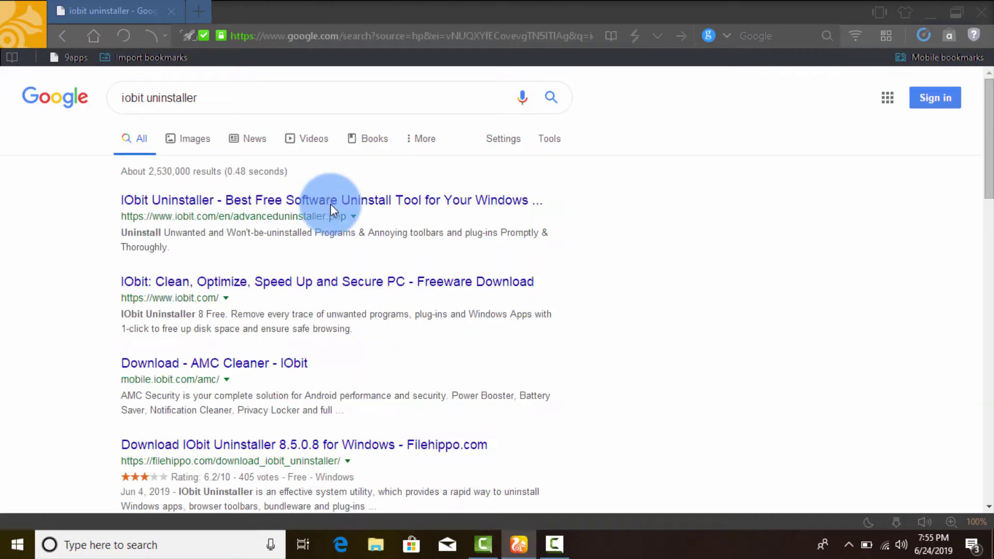
Refine the Google search to "iobit uninstaller 6.02 download"
{"action": "left_click", "coordinate": [331, 138]}
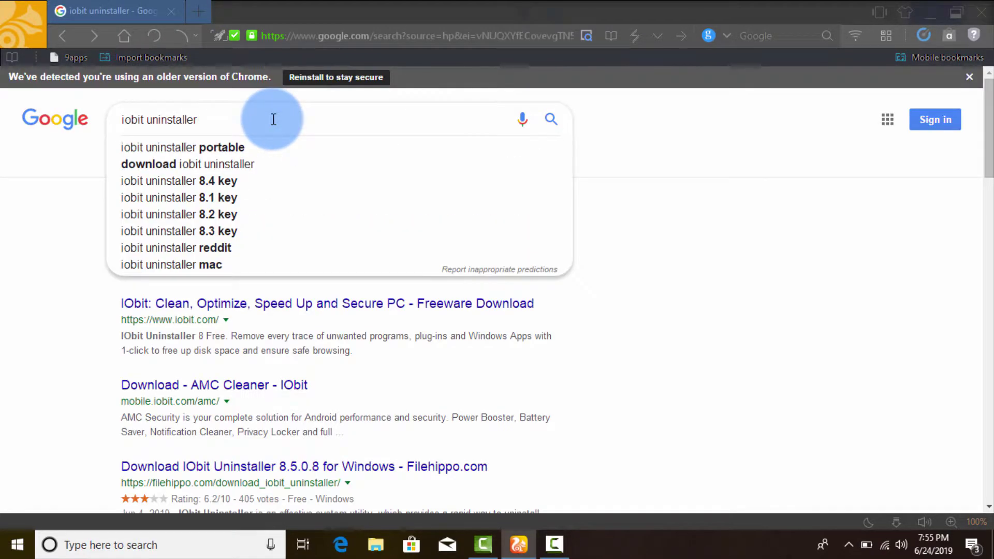
{"action": "type", "text": "60"}
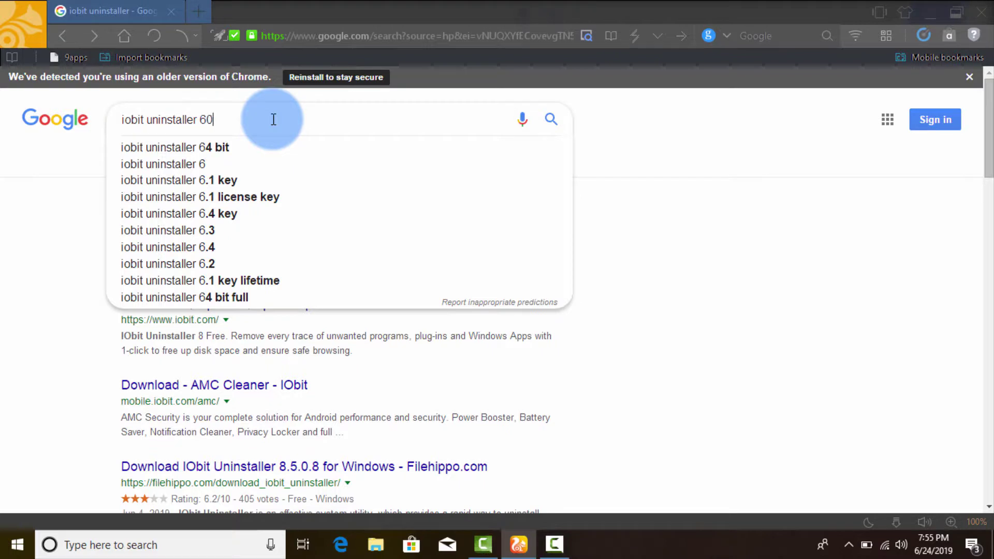
{"action": "key", "text": "Return"}
{"action": "key", "text": "Left"}
{"action": "type", "text": "."}
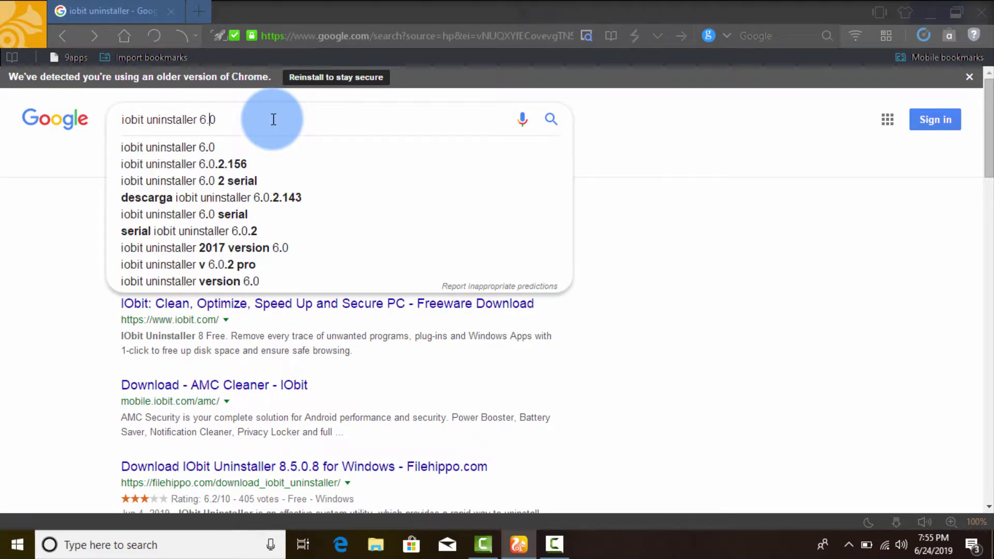
{"action": "key", "text": "Right"}
{"action": "type", "text": "2"}
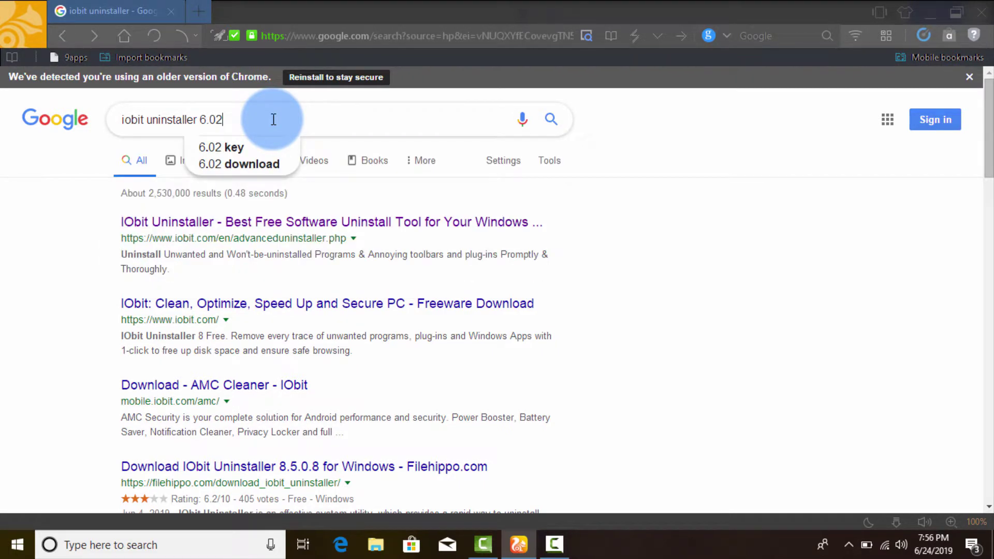
{"action": "left_click", "coordinate": [266, 164]}
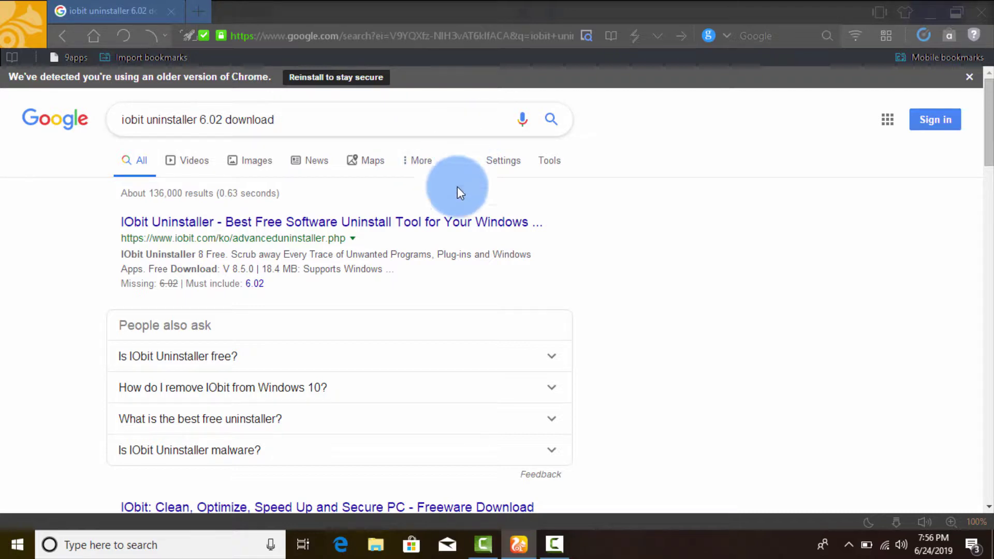
{"action": "left_click", "coordinate": [555, 544]}
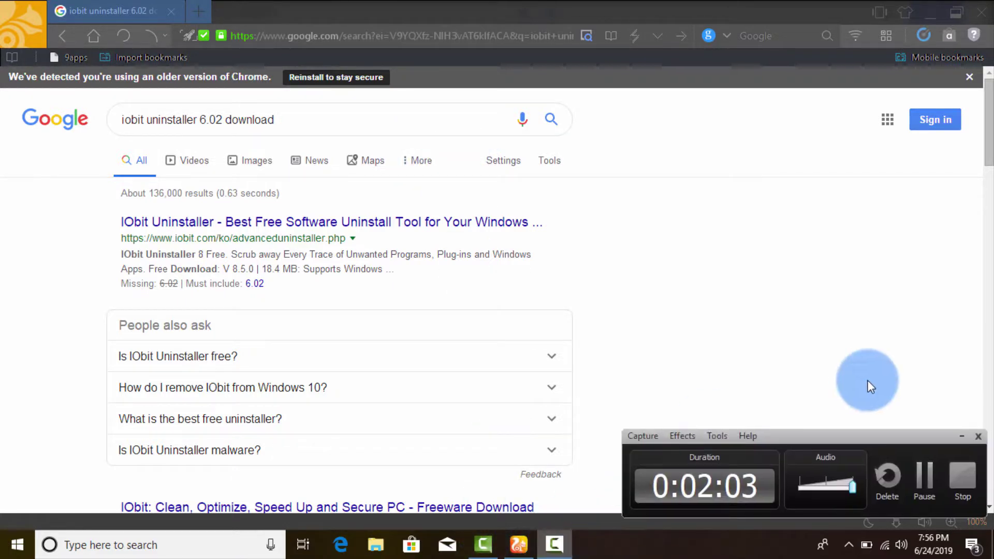
{"action": "left_click", "coordinate": [925, 468]}
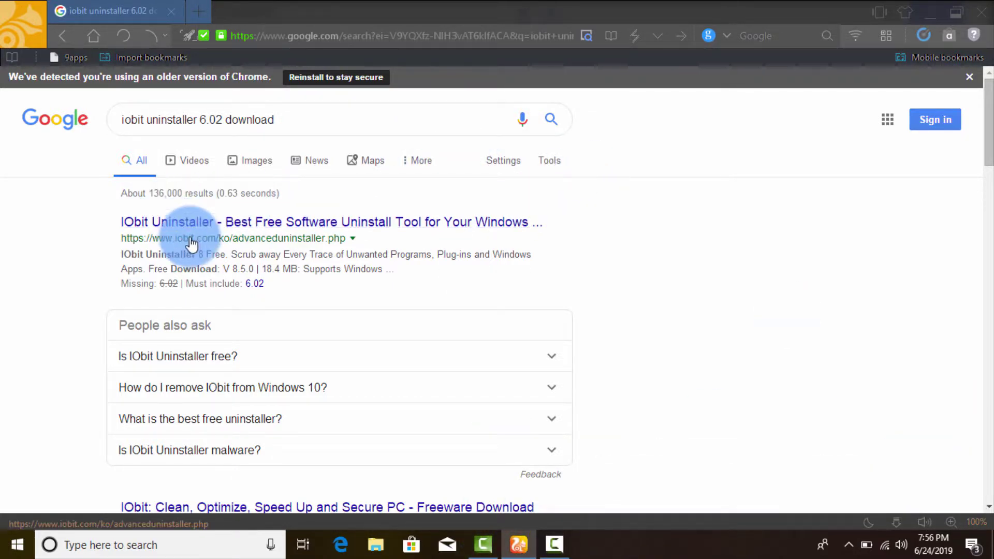
Open the IObit Uninstaller page from iobit.com and download the free installer locally as iobituninstaller (1).exe
{"action": "left_click", "coordinate": [245, 228]}
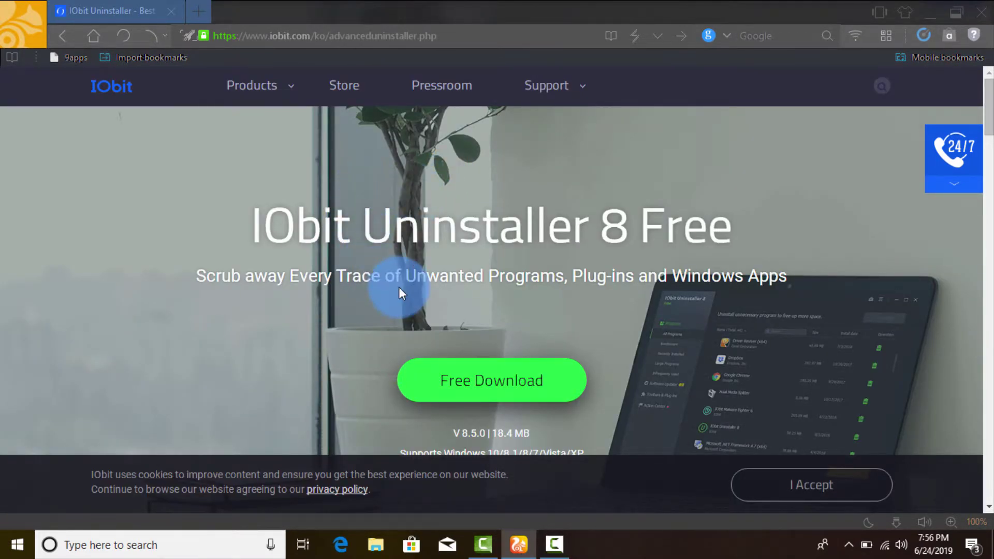
{"action": "left_click", "coordinate": [500, 386]}
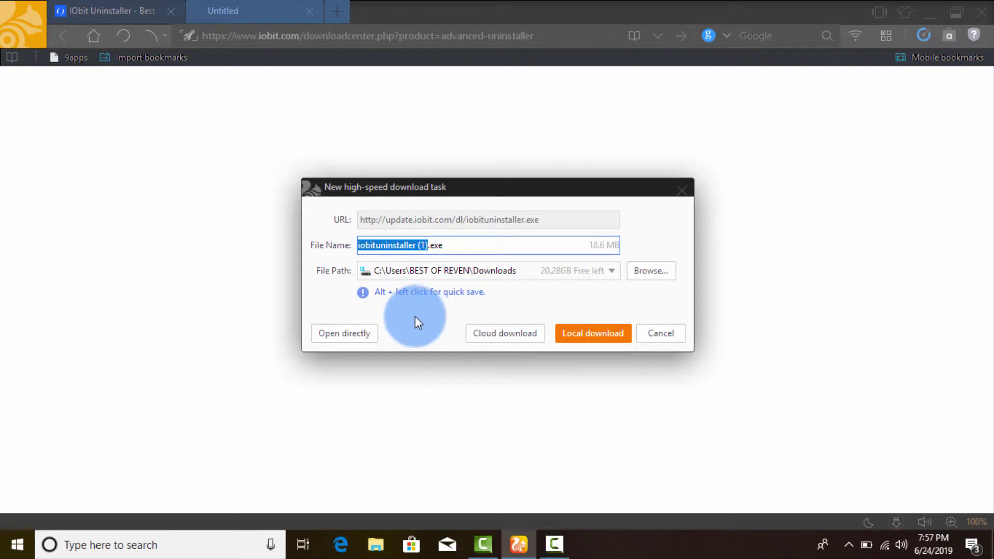
{"action": "left_click", "coordinate": [591, 335]}
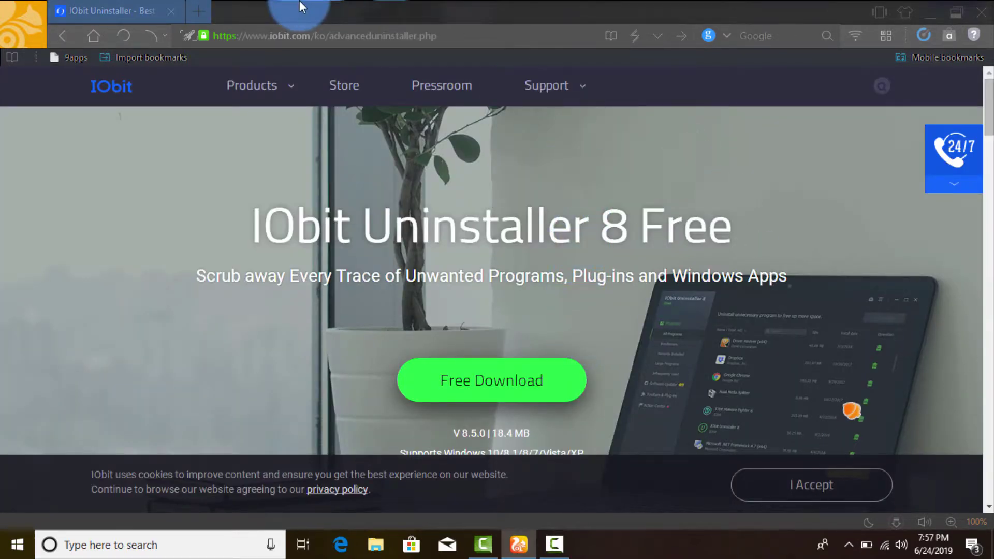
Run iobituninstaller (1).exe from the browser's download list and minimise the browser
{"action": "left_click", "coordinate": [890, 526]}
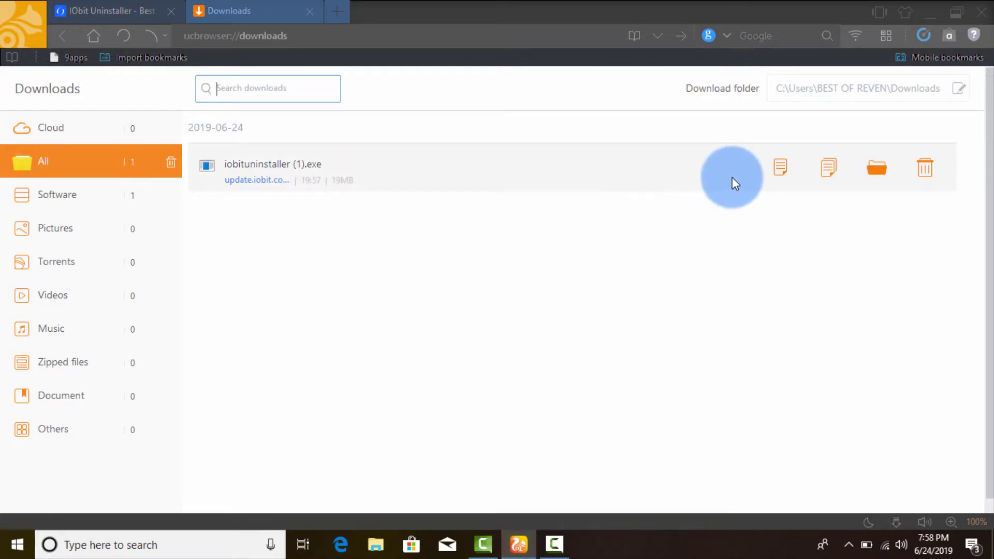
{"action": "left_click", "coordinate": [780, 168]}
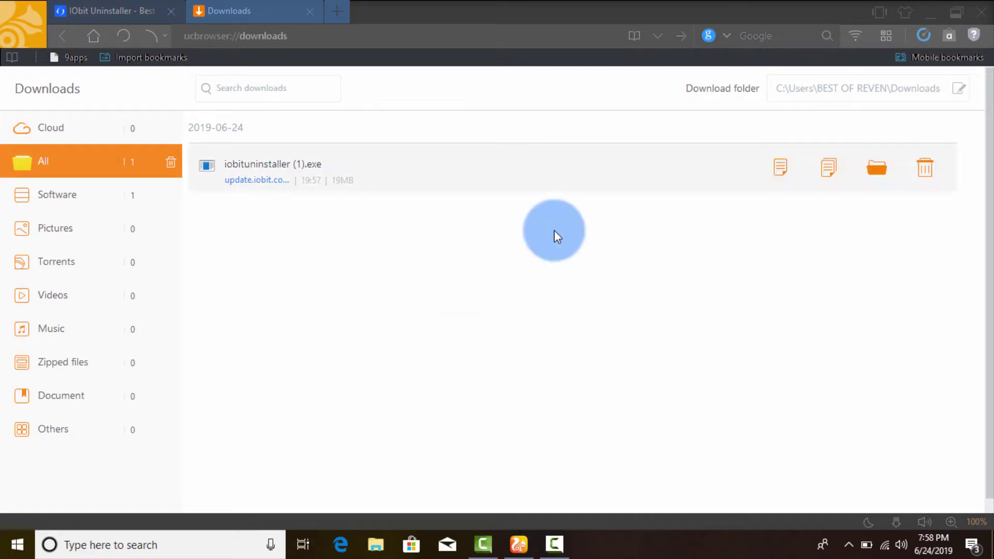
{"action": "left_click", "coordinate": [930, 11]}
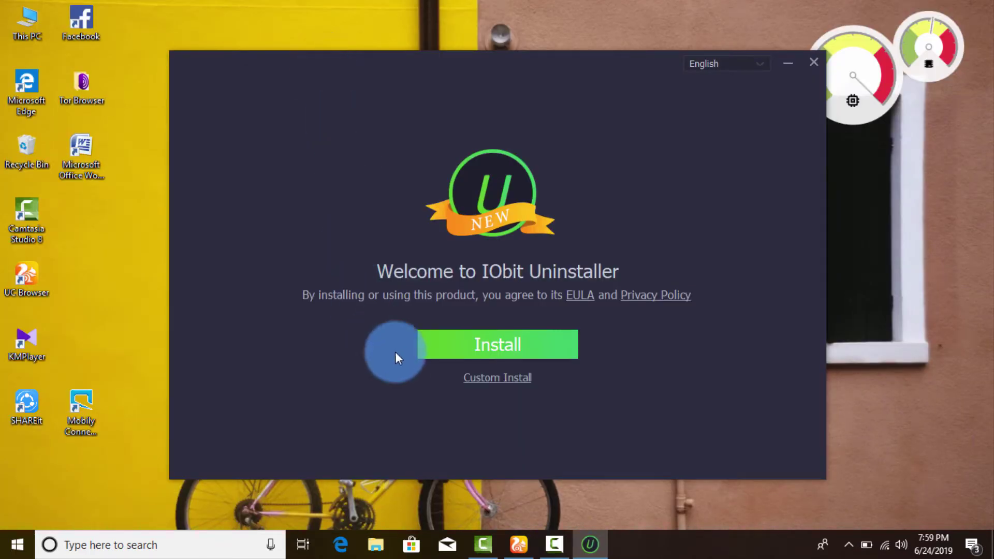
Install IObit Uninstaller, skipping the Advanced SystemCare offer and declining the newsletter, and finish setup to launch it
{"action": "left_click", "coordinate": [429, 337]}
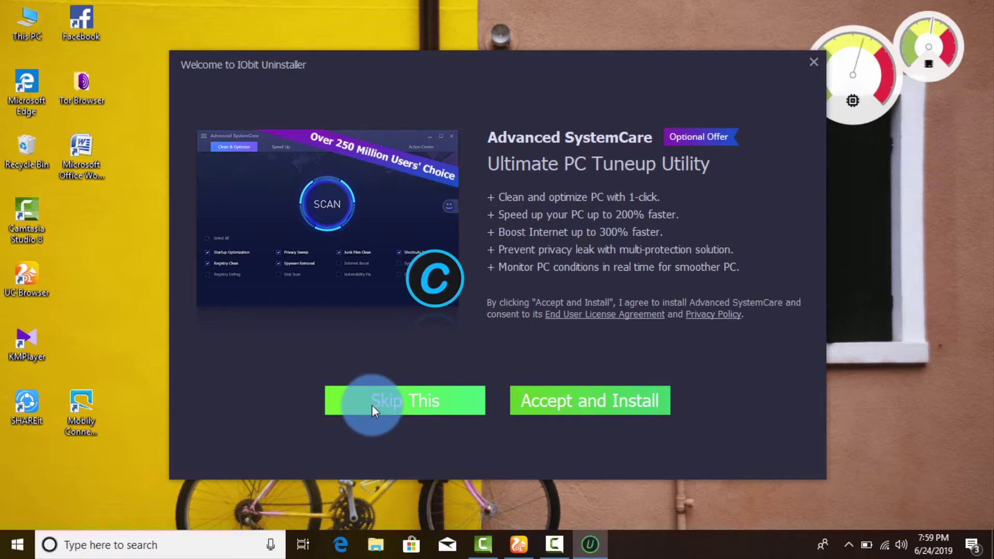
{"action": "left_click", "coordinate": [409, 406]}
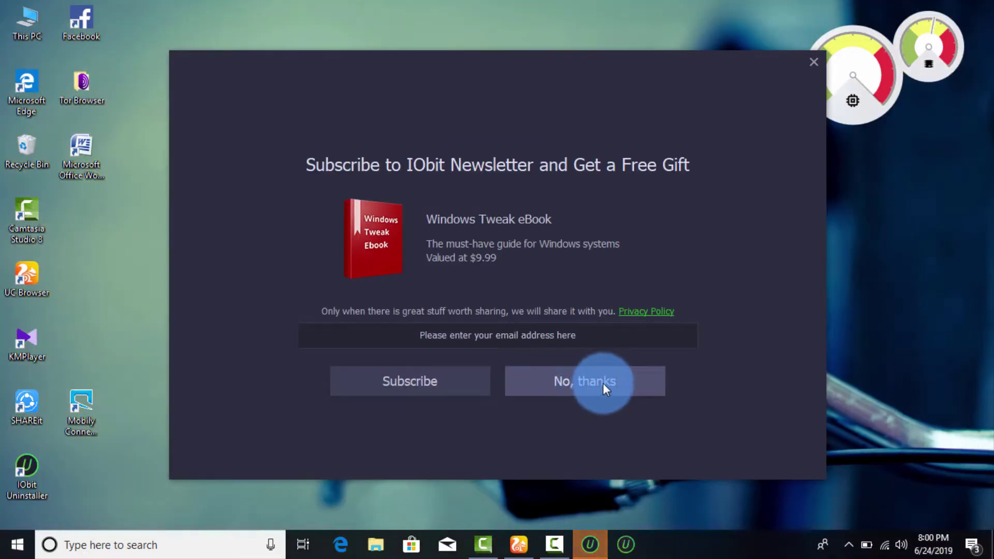
{"action": "left_click", "coordinate": [603, 383]}
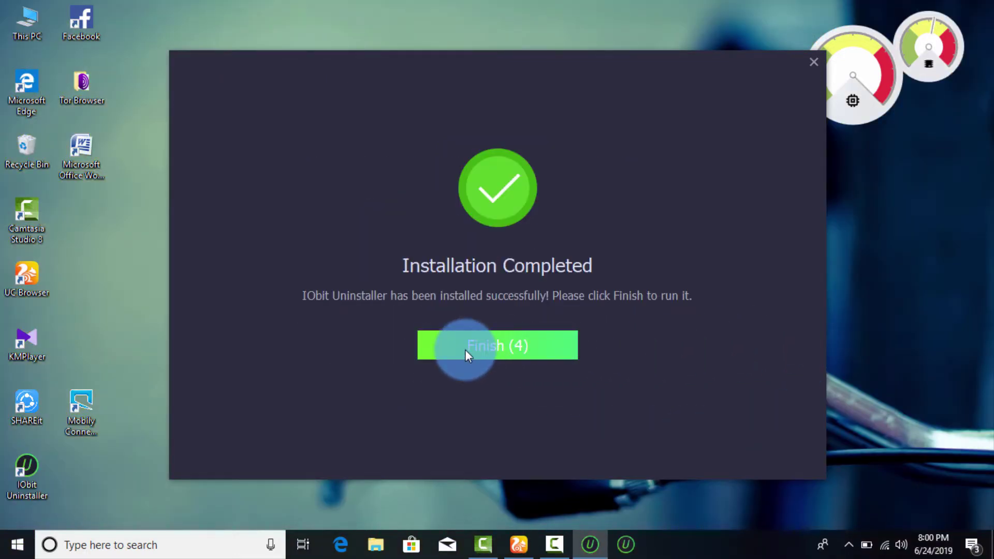
{"action": "left_click", "coordinate": [465, 349]}
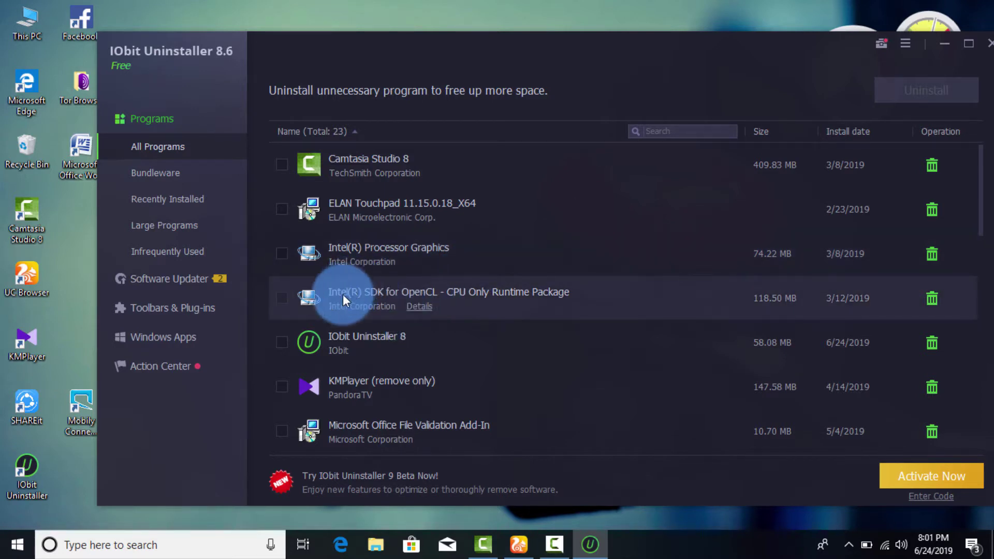
Select KMPlayer in the program list and uninstall it, completing KMPlayer's own uninstall wizard
{"action": "left_click", "coordinate": [282, 388]}
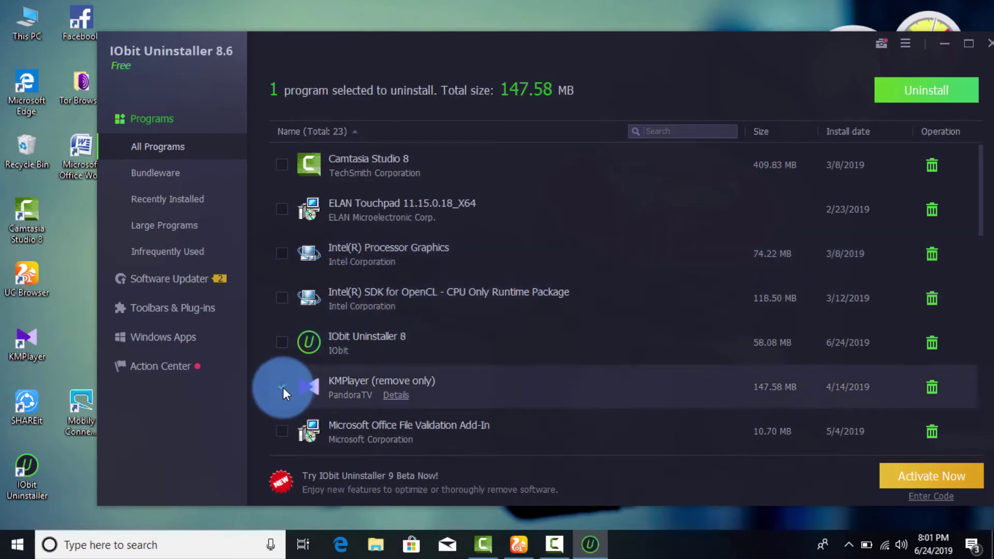
{"action": "left_click", "coordinate": [283, 388]}
{"action": "left_click", "coordinate": [283, 388]}
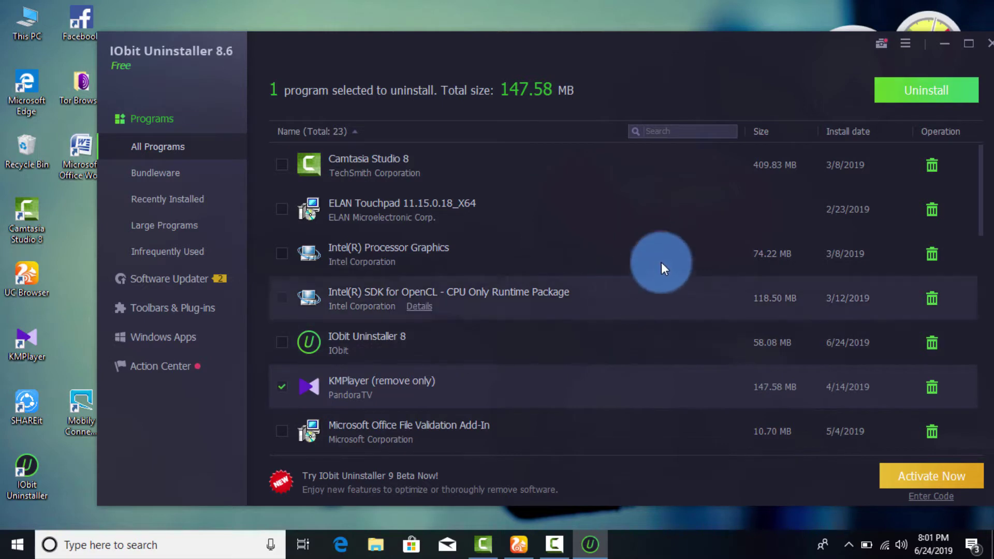
{"action": "left_click", "coordinate": [884, 95]}
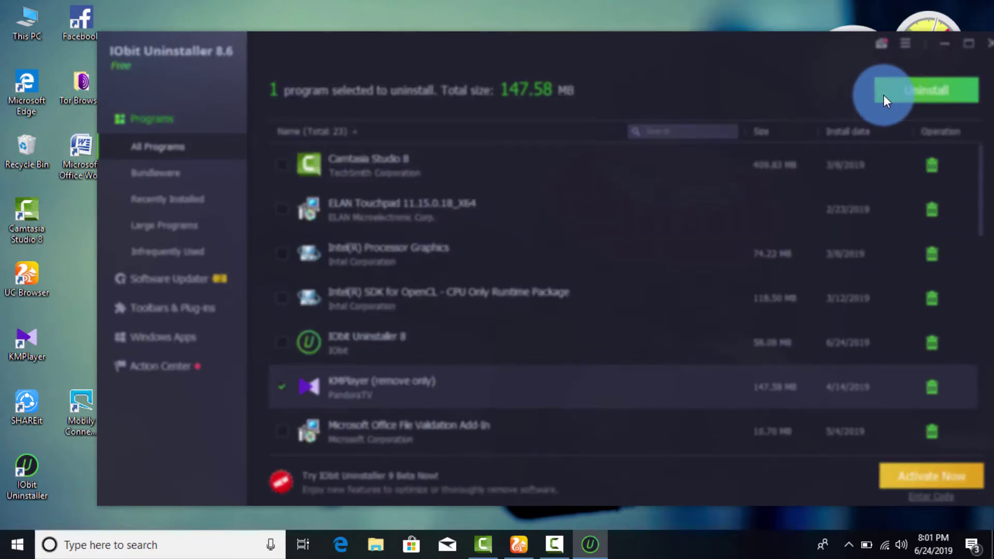
{"action": "left_click", "coordinate": [592, 399]}
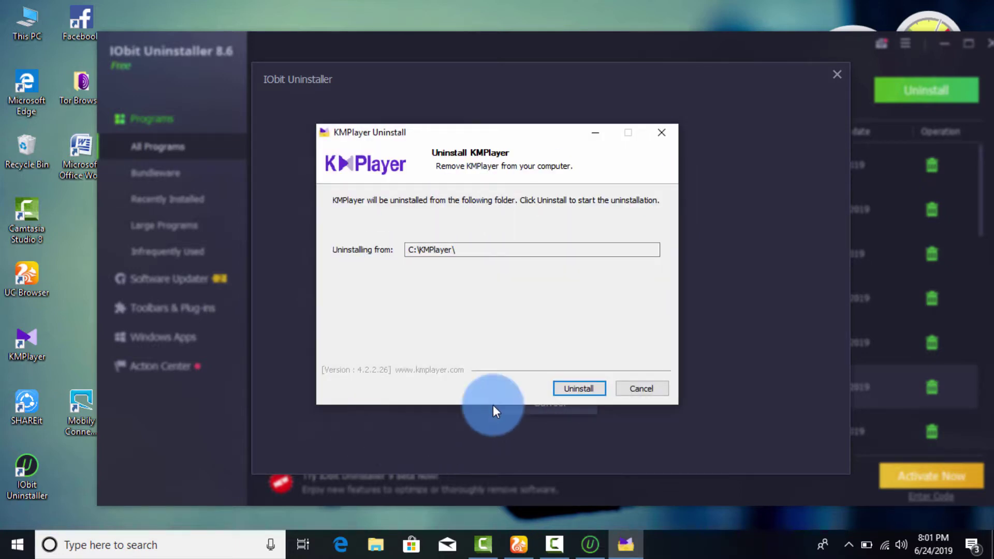
{"action": "left_click", "coordinate": [565, 387]}
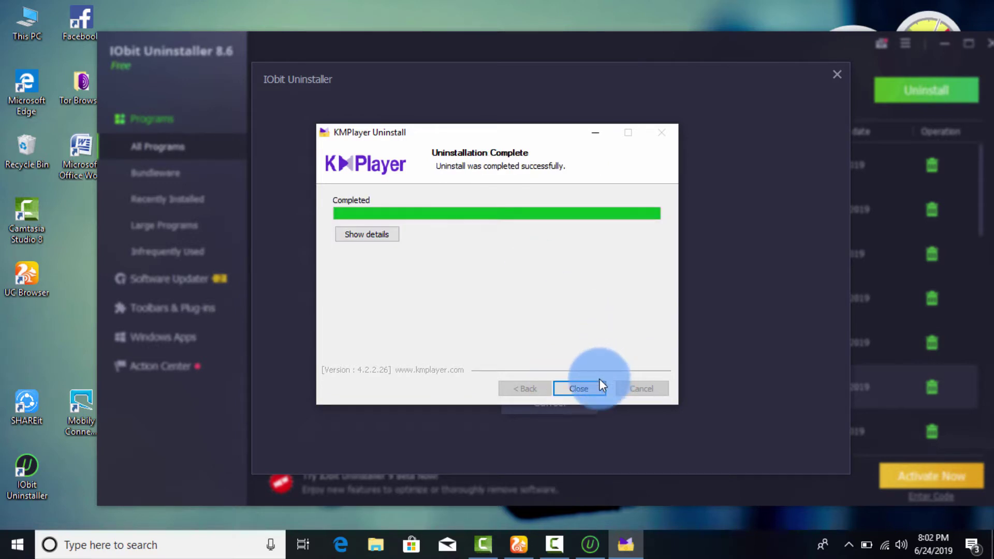
{"action": "left_click", "coordinate": [599, 392]}
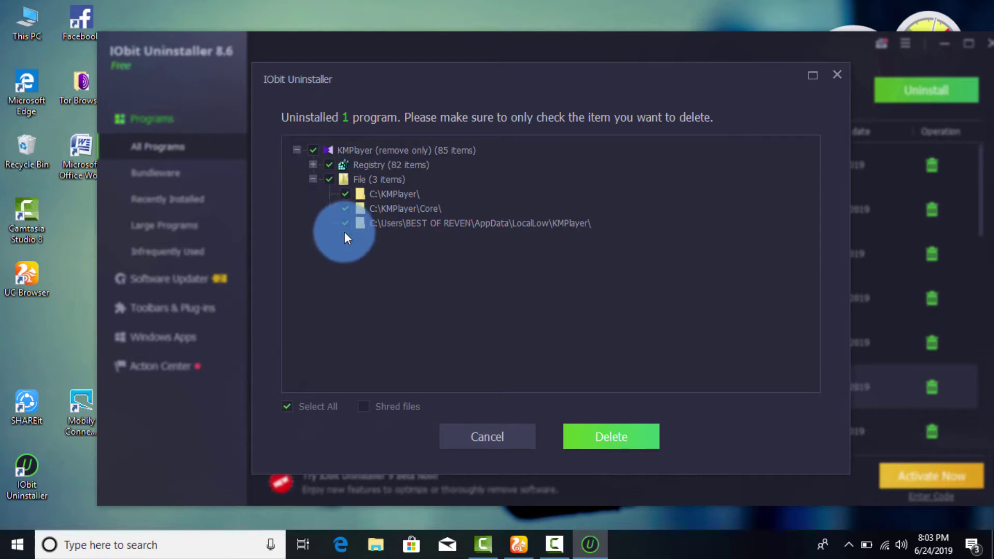
Delete all of KMPlayer's leftover registry entries and files, close the removal dialog, and minimise IObit Uninstaller
{"action": "left_click", "coordinate": [288, 405]}
{"action": "left_click", "coordinate": [288, 405]}
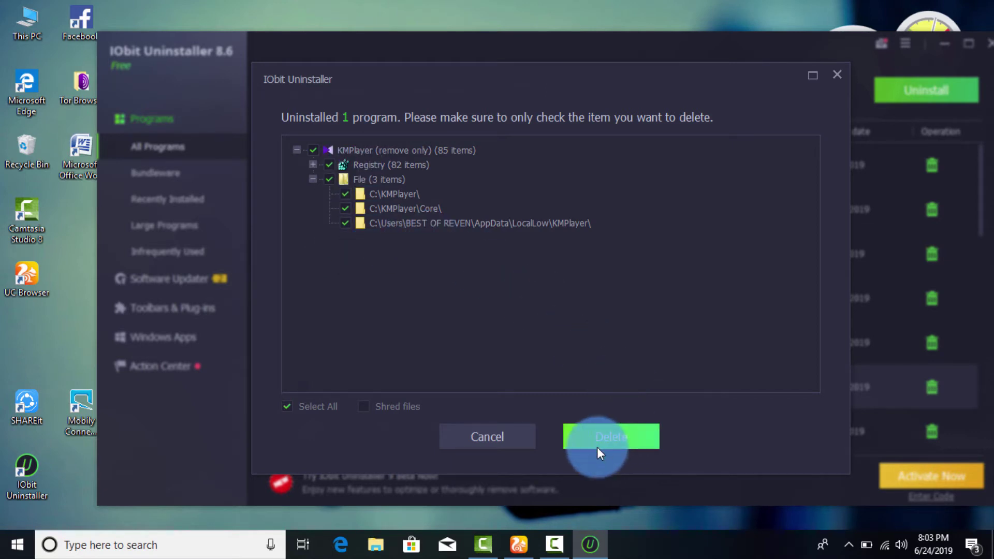
{"action": "left_click", "coordinate": [610, 439]}
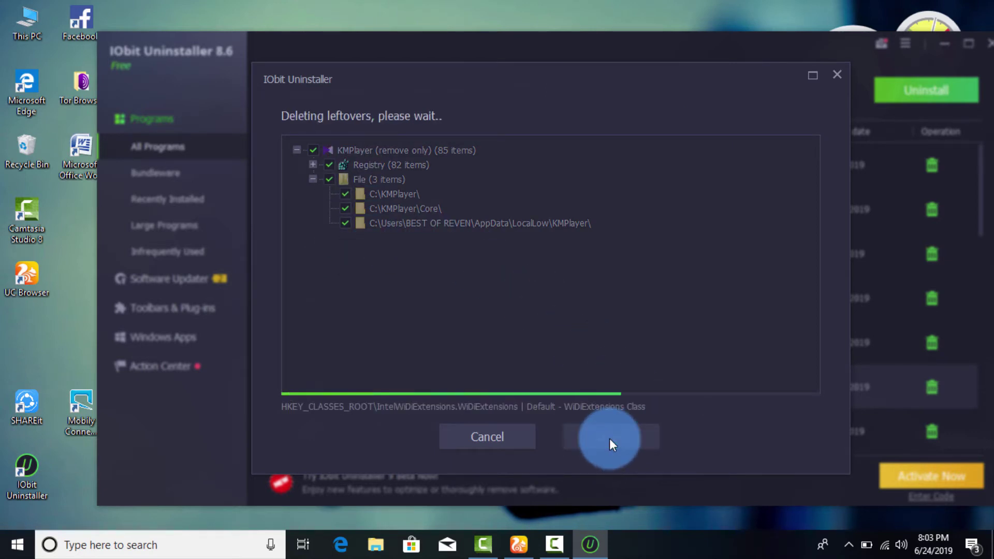
{"action": "left_click", "coordinate": [838, 73]}
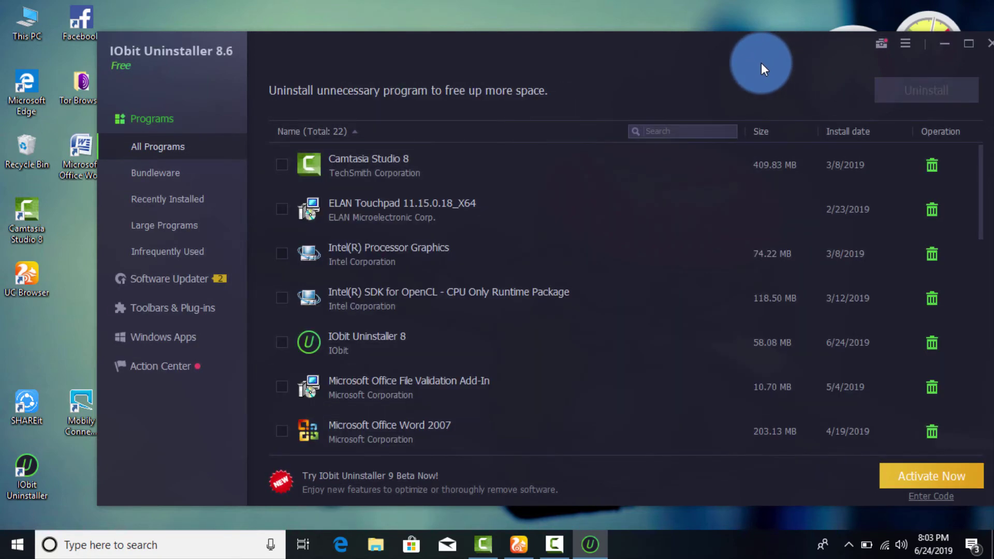
{"action": "left_click", "coordinate": [944, 41]}
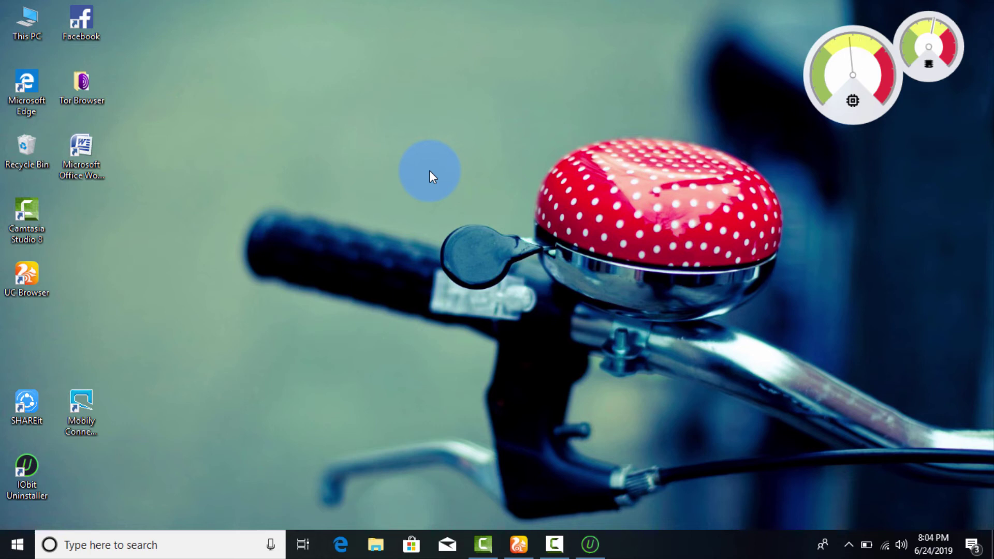
{"action": "left_click", "coordinate": [554, 545]}
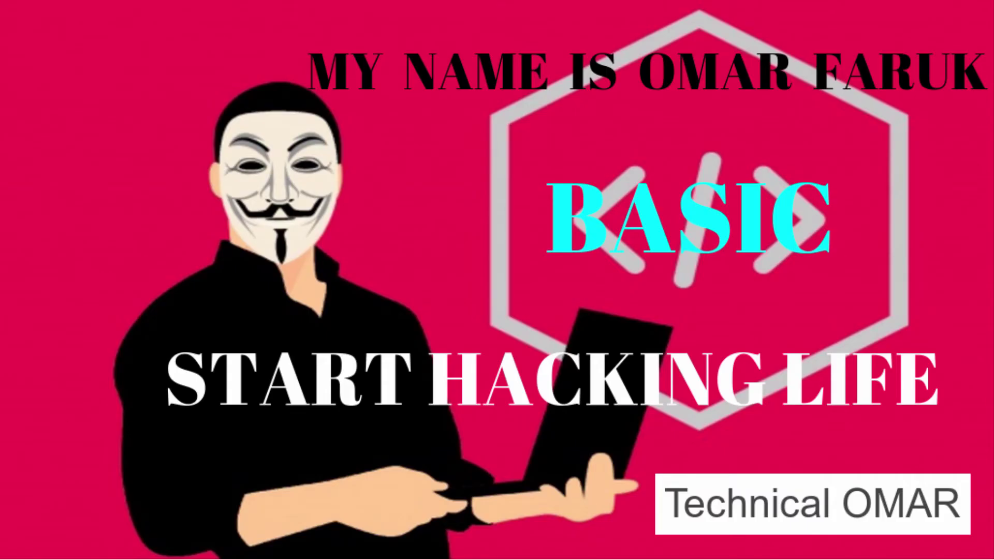